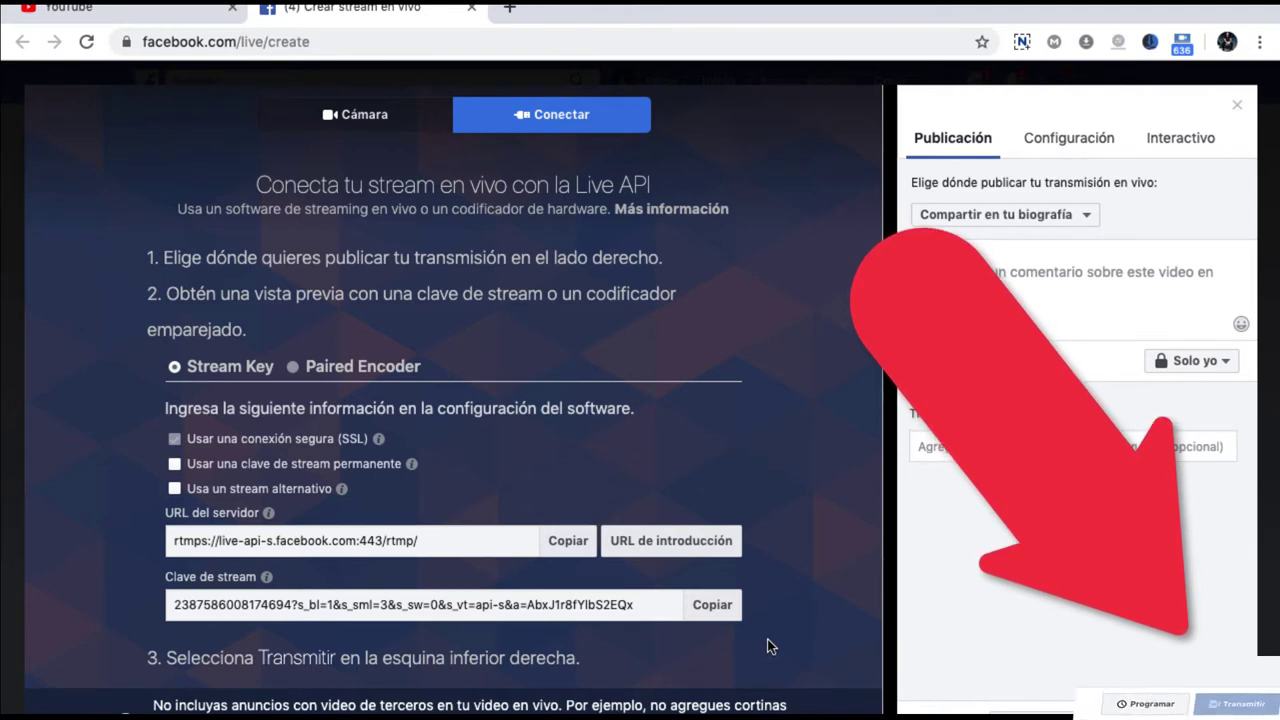
Step: Close the Facebook stream page, read the YouTube comments on the Facebook streaming tutorial, and switch to VirtualDJ
{"action": "left_click", "coordinate": [471, 7]}
{"action": "left_click", "coordinate": [776, 270]}
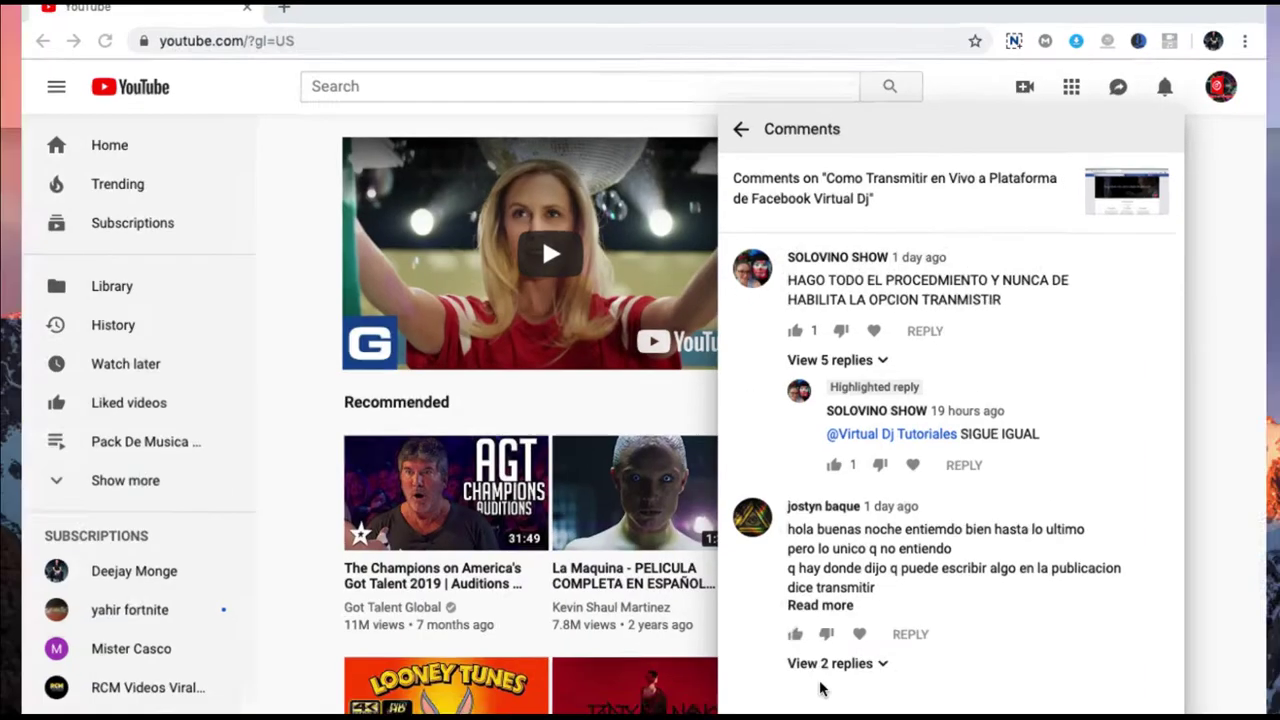
{"action": "key", "text": "ctrl+Up"}
{"action": "left_click", "coordinate": [651, 466]}
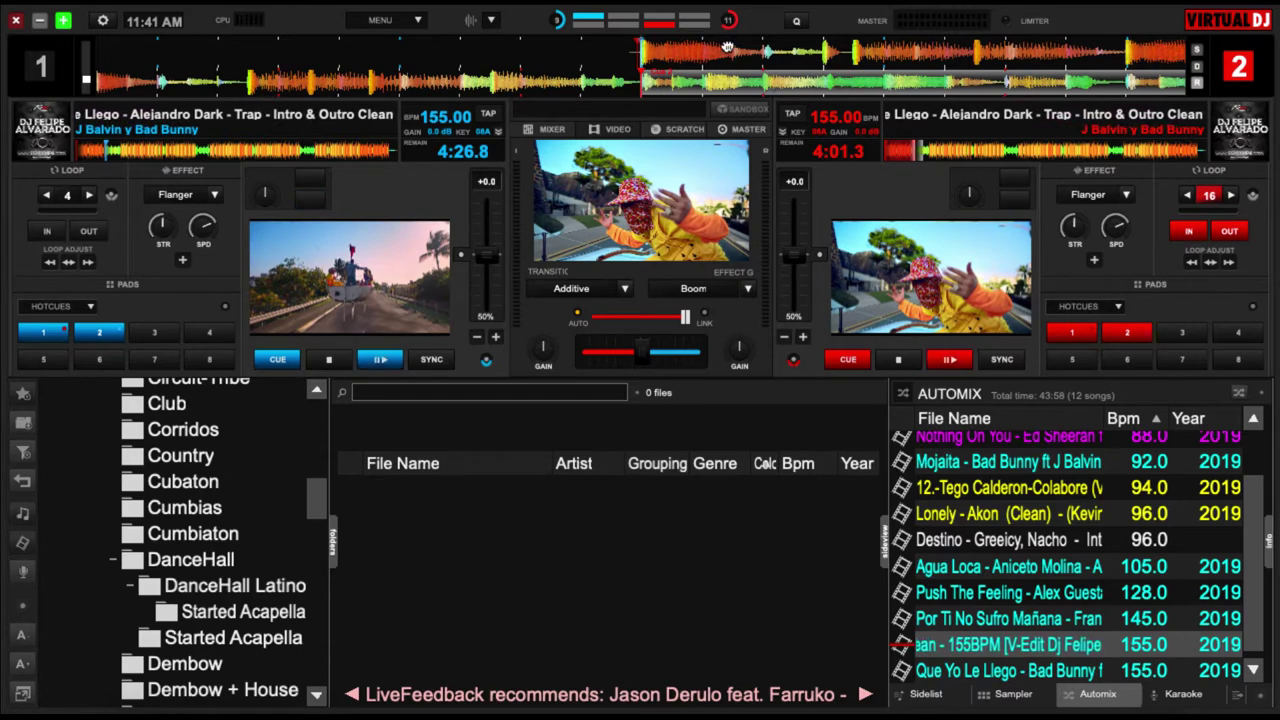
Step: Open the VirtualDJ settings and search the options for "broadcast"
{"action": "left_click", "coordinate": [102, 24]}
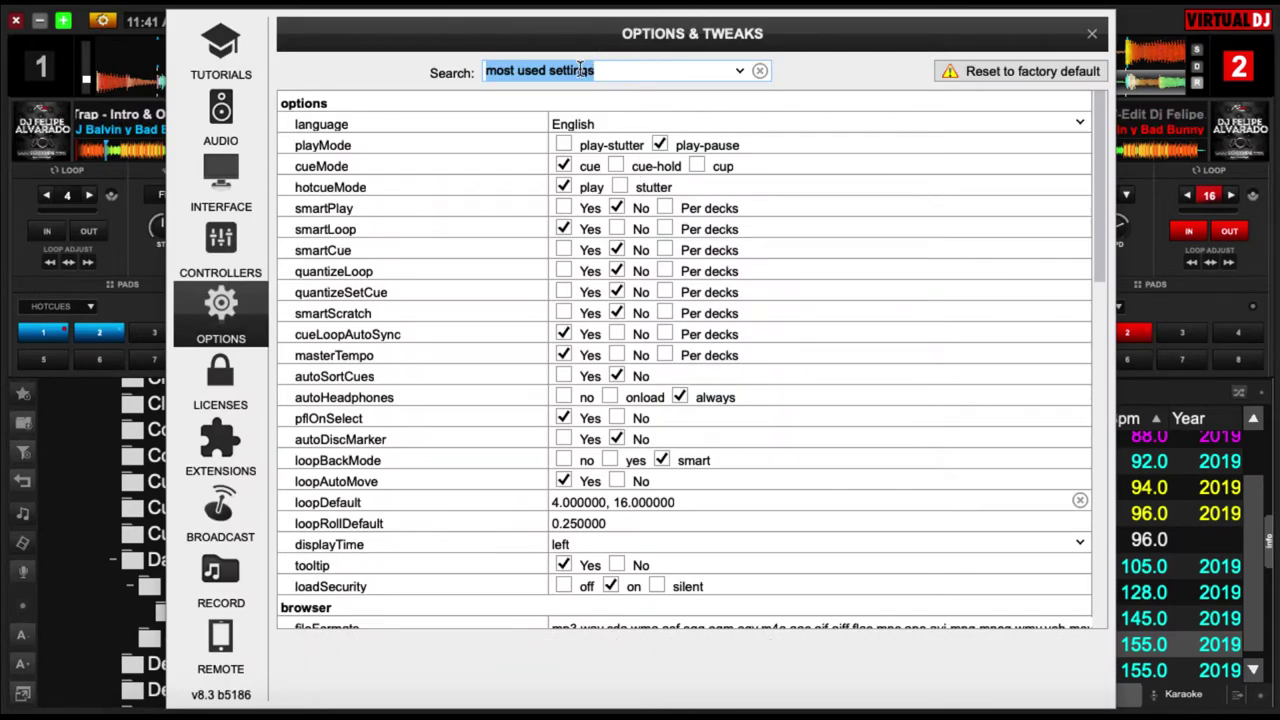
{"action": "type", "text": "broadca"}
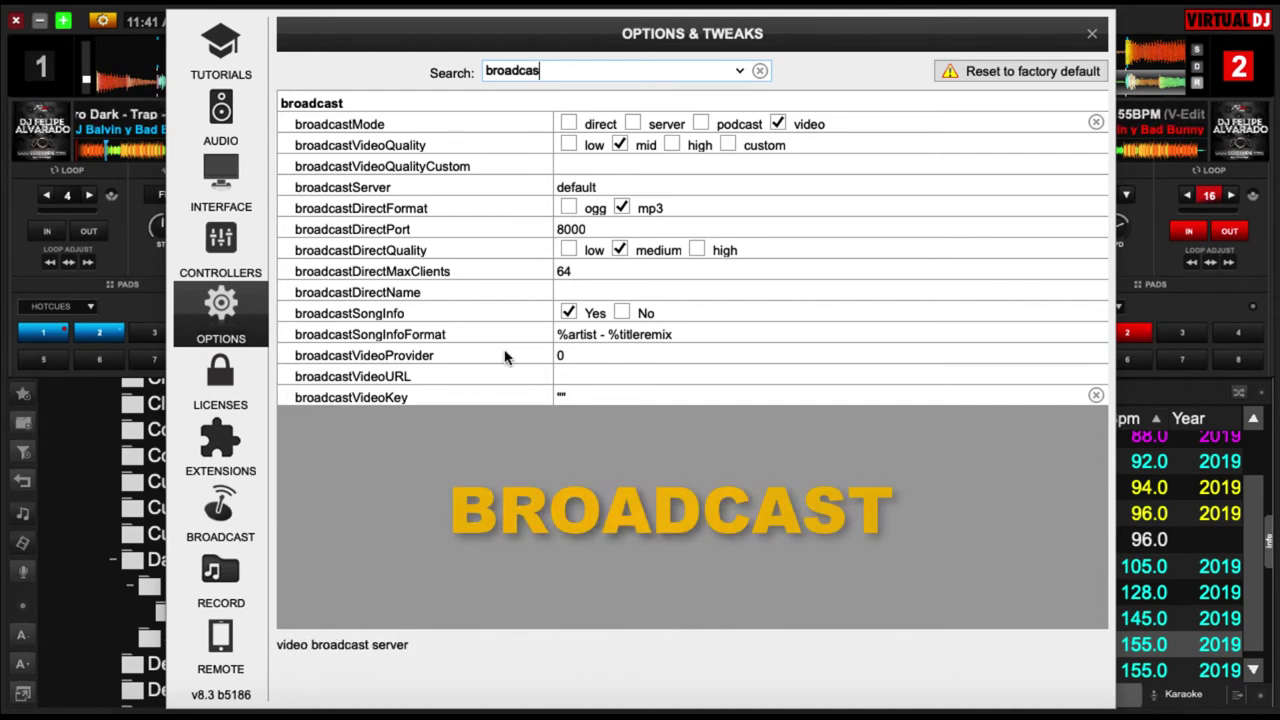
{"action": "type", "text": "s"}
{"action": "key", "text": "BackSpace"}
{"action": "type", "text": "t"}
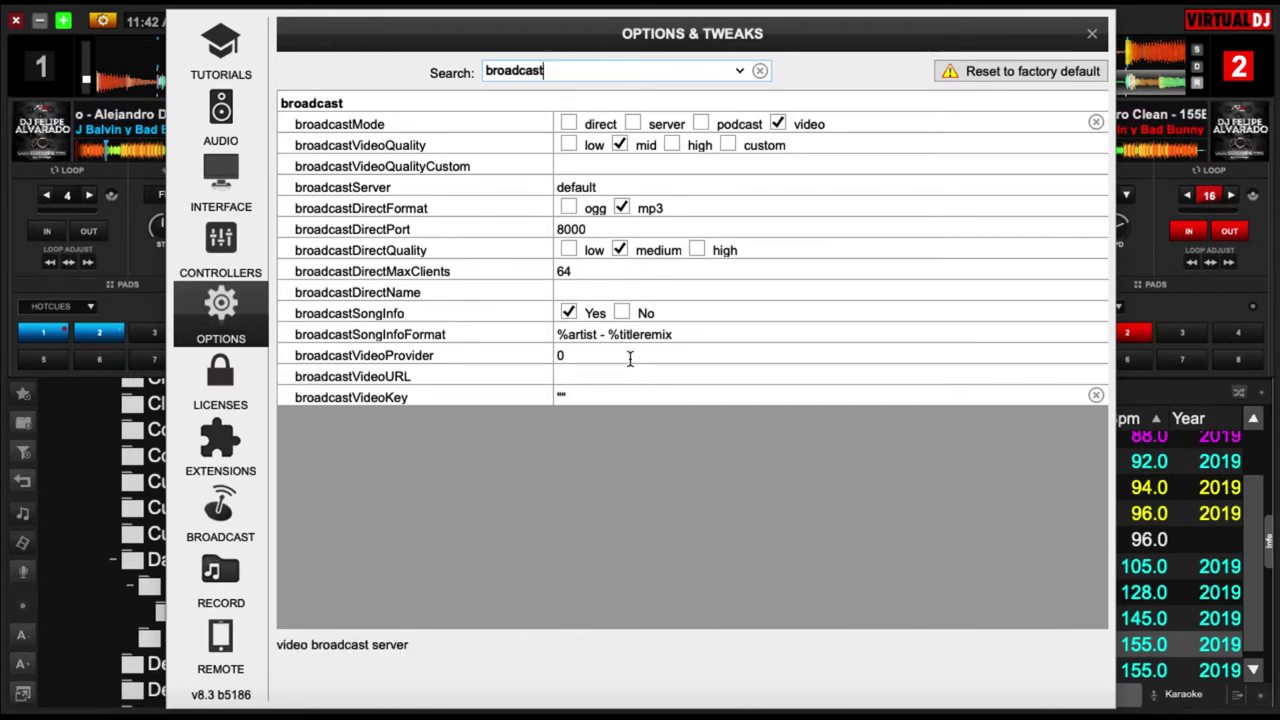
Step: Clear the options search, look through the full list of settings, and close the settings window
{"action": "left_click", "coordinate": [760, 71]}
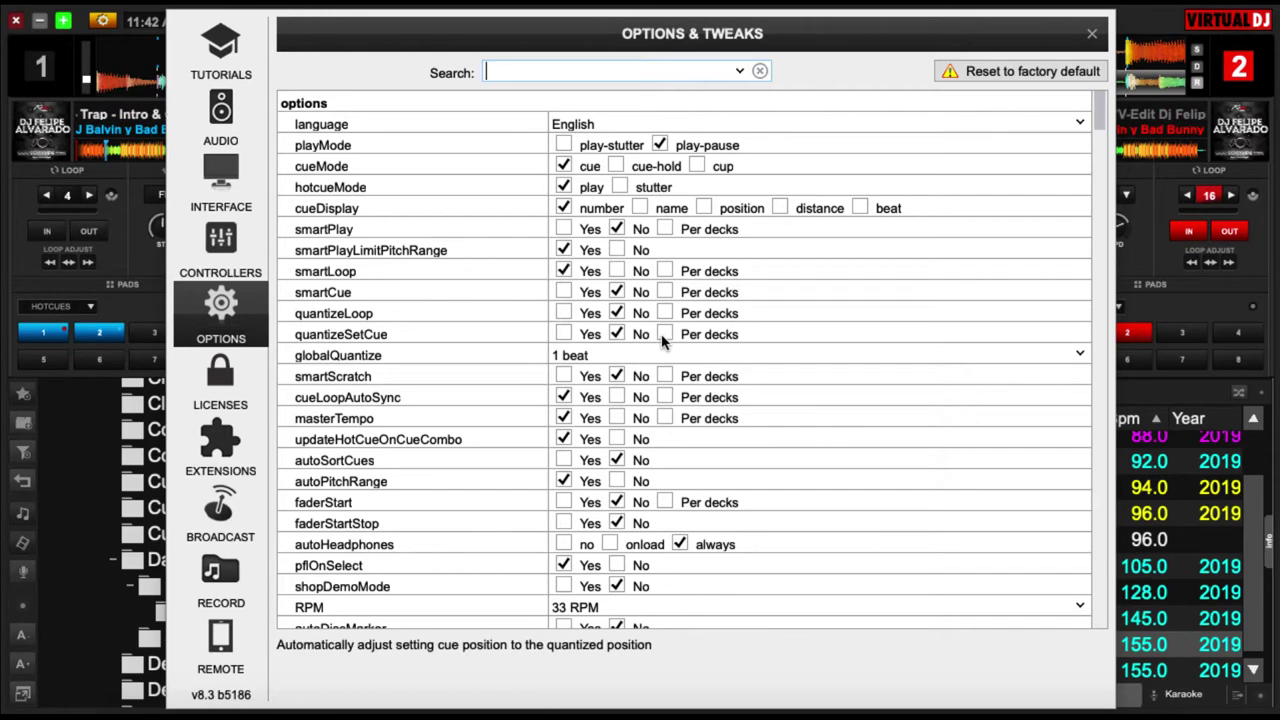
{"action": "scroll", "coordinate": [760, 250], "scroll_direction": "down", "scroll_amount": 10}
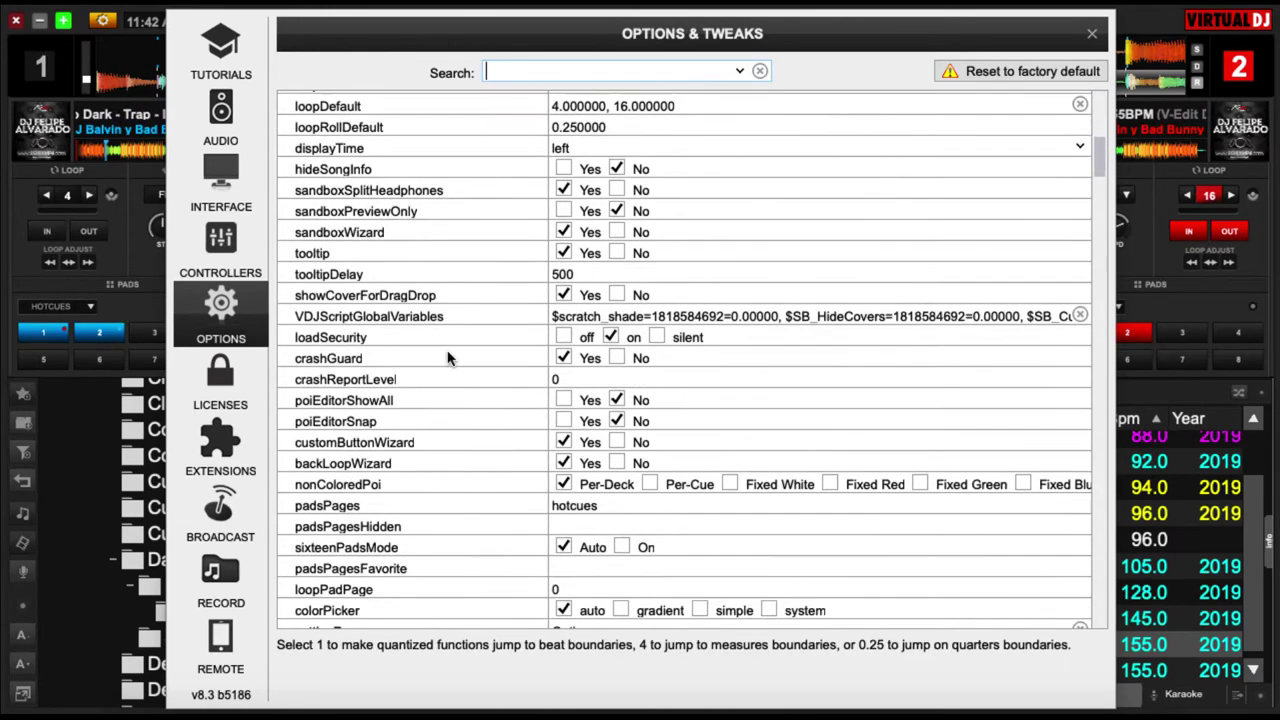
{"action": "scroll", "coordinate": [537, 357], "scroll_direction": "down", "scroll_amount": 10}
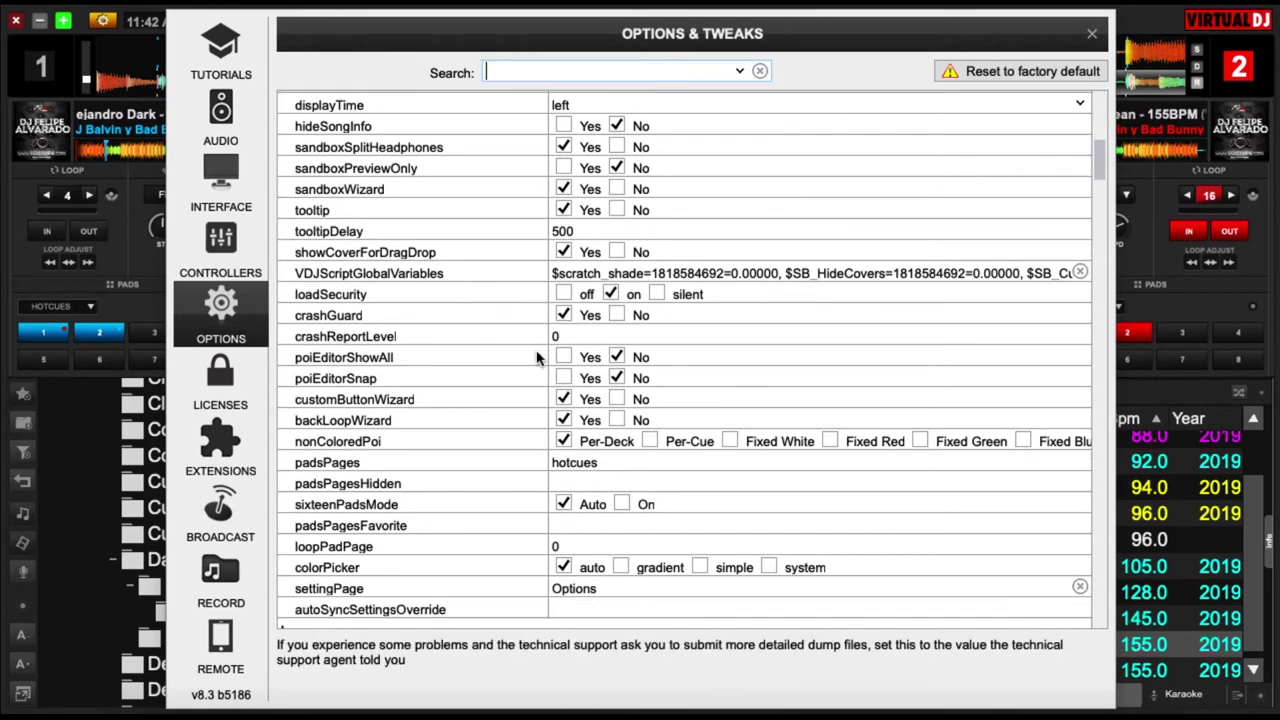
{"action": "scroll", "coordinate": [537, 357], "scroll_direction": "down", "scroll_amount": 10}
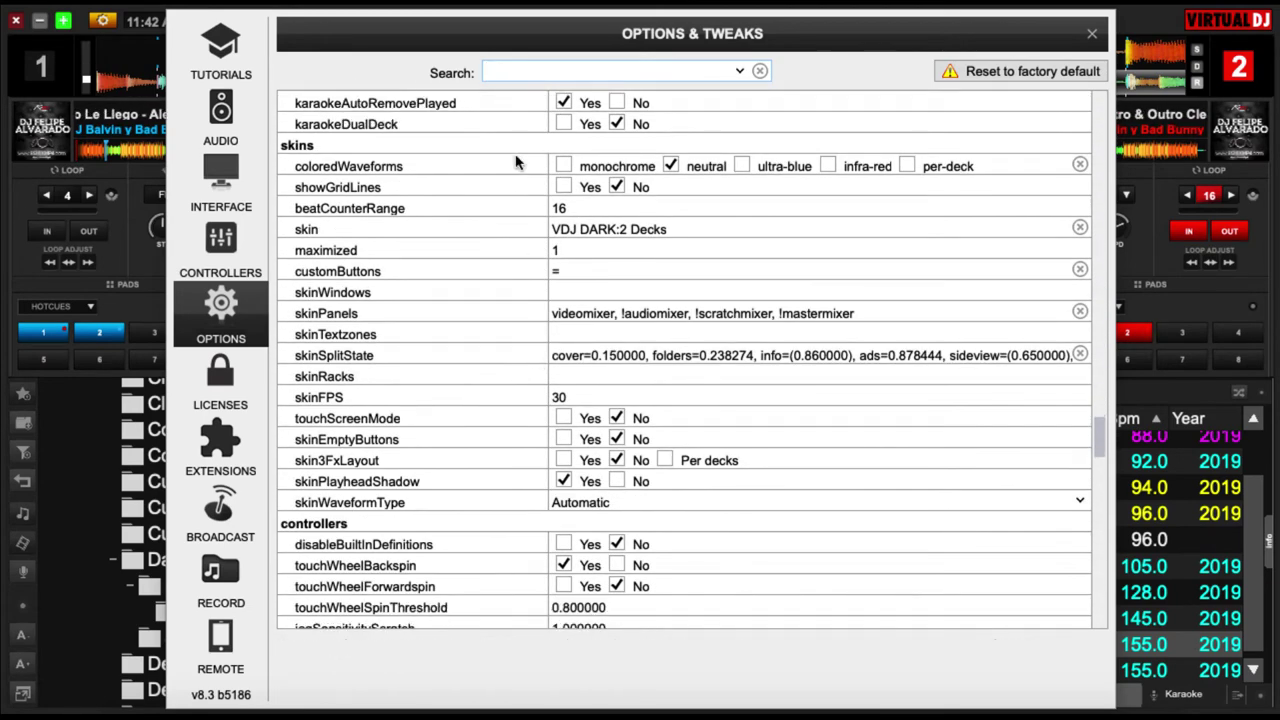
{"action": "scroll", "coordinate": [883, 317], "scroll_direction": "up", "scroll_amount": 20}
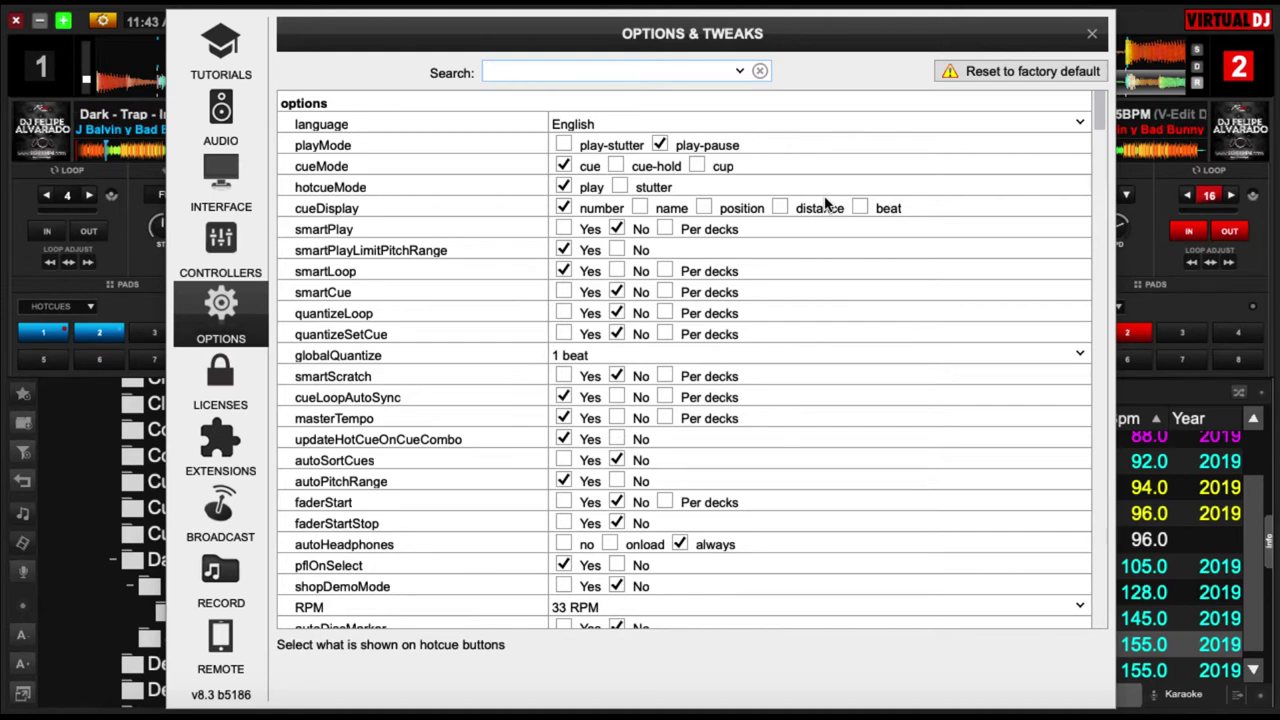
{"action": "left_click", "coordinate": [1091, 35]}
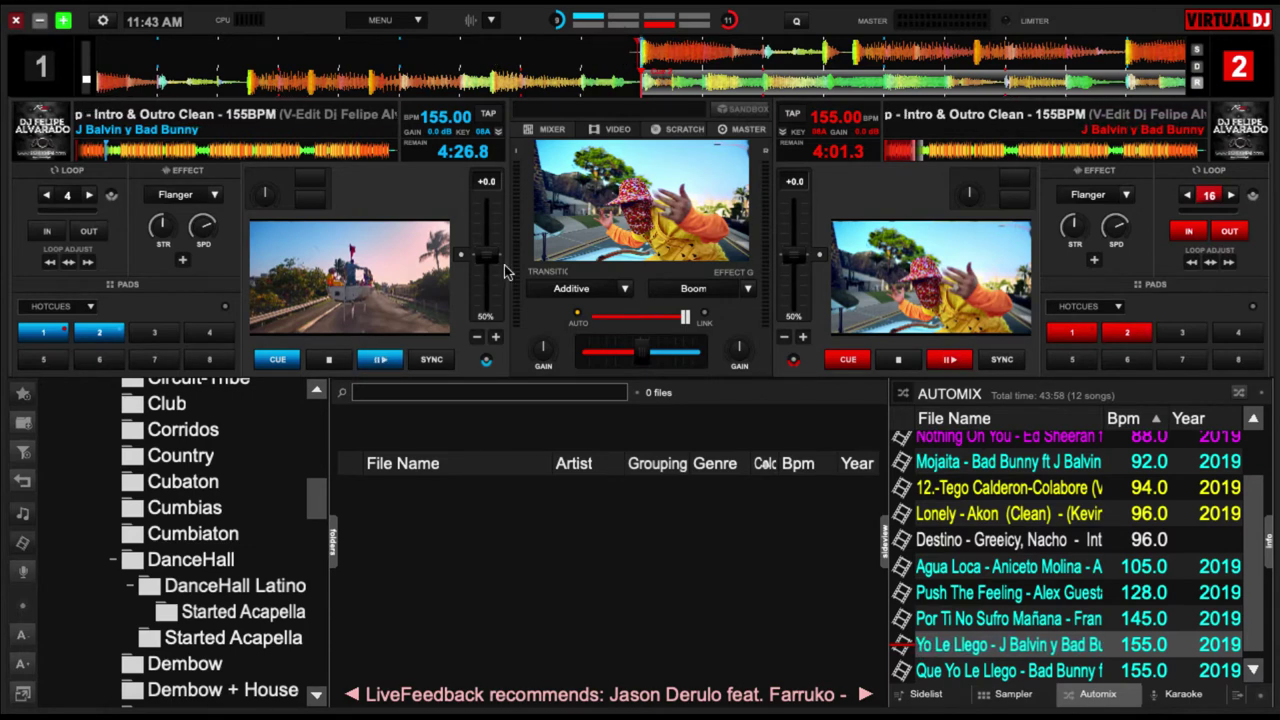
{"action": "left_click", "coordinate": [486, 361]}
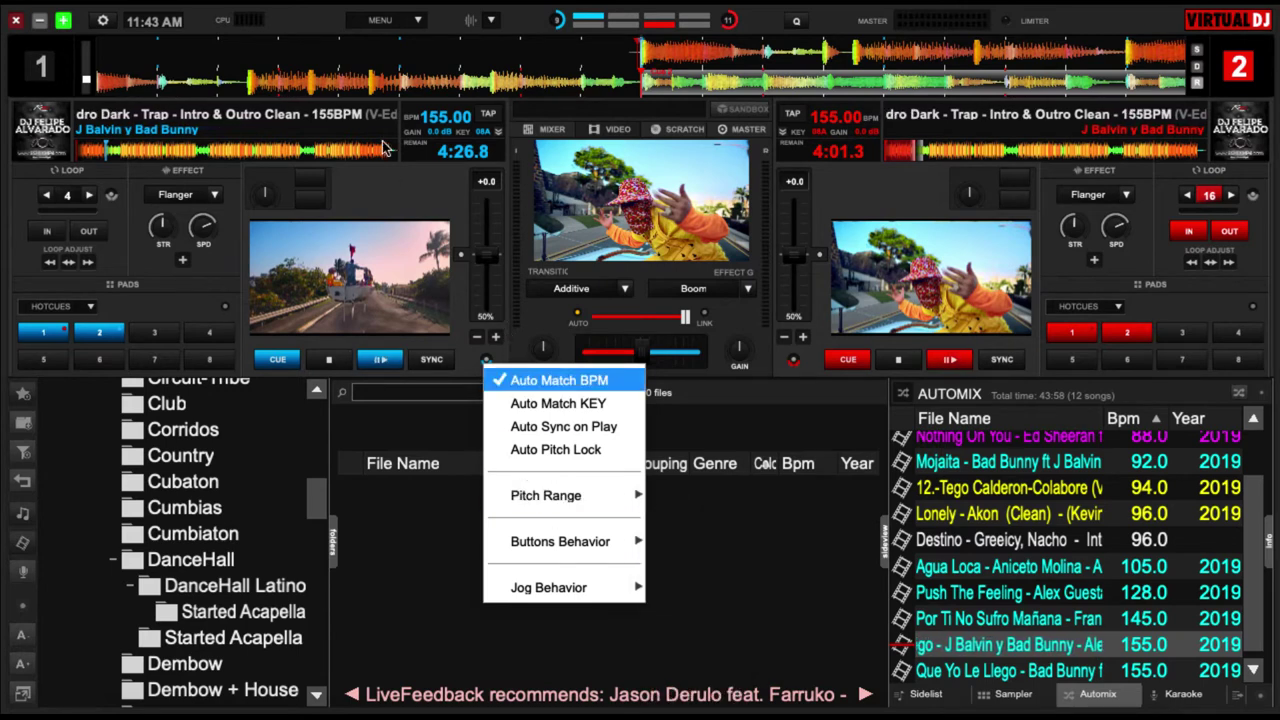
{"action": "left_click", "coordinate": [352, 181]}
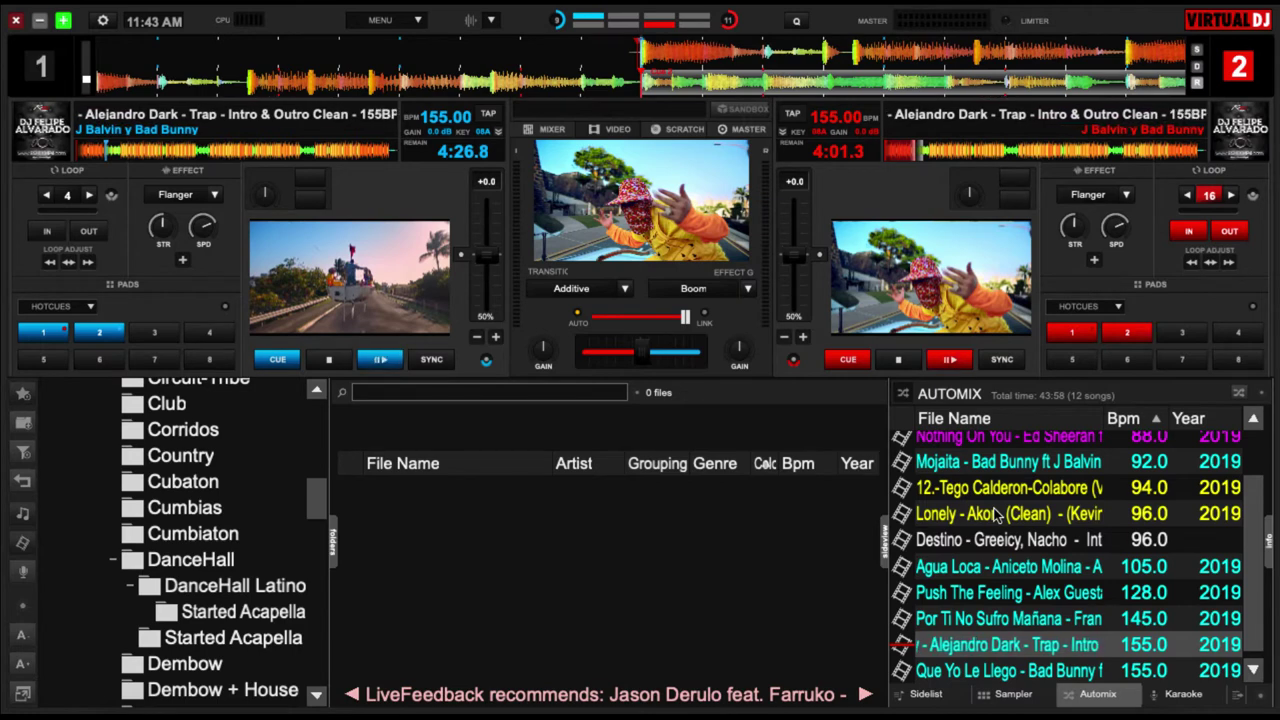
{"action": "scroll", "coordinate": [940, 440], "scroll_direction": "up", "scroll_amount": 2}
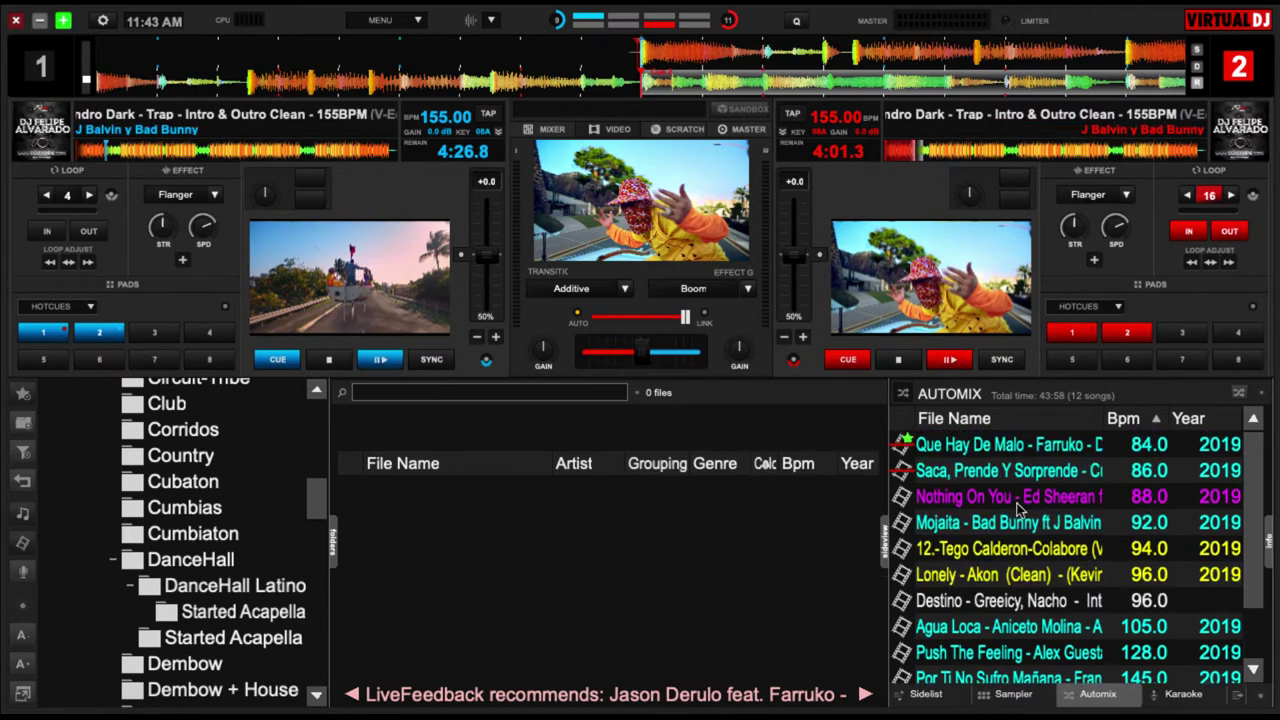
Step: Briefly play the deck 2 track from hot cue 2 and stop playback
{"action": "left_click", "coordinate": [1126, 333]}
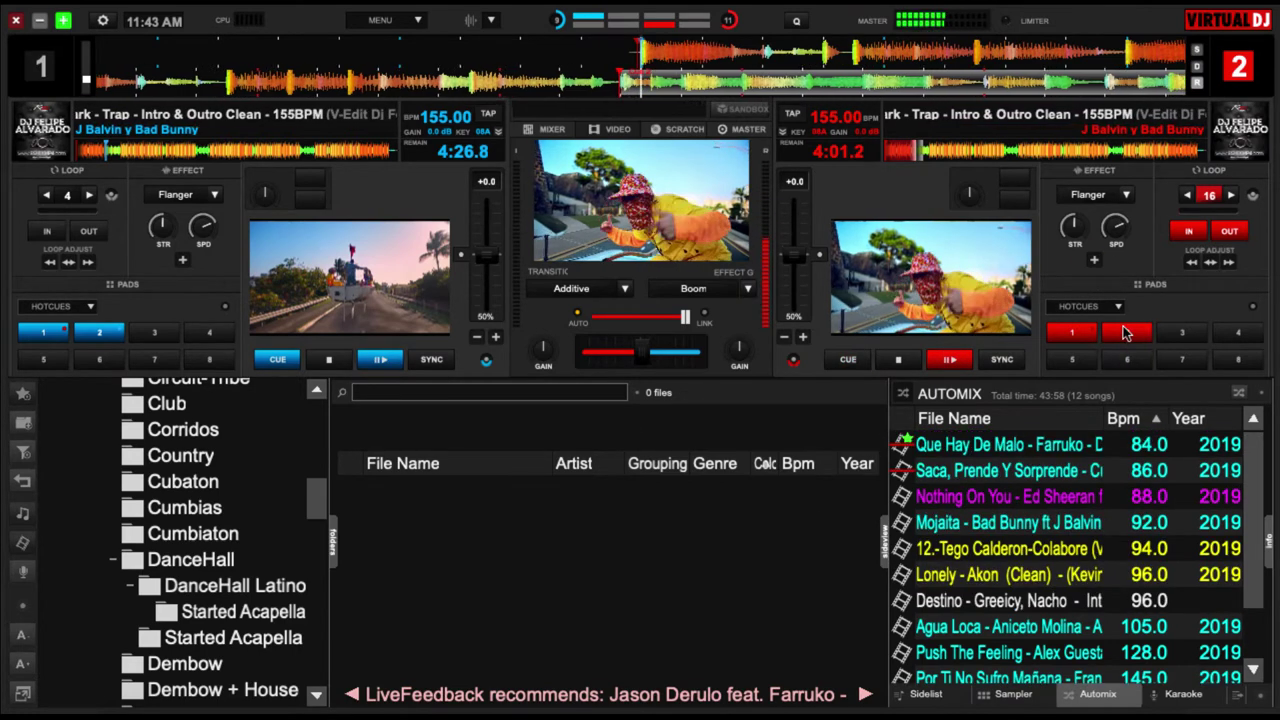
{"action": "left_click", "coordinate": [906, 360]}
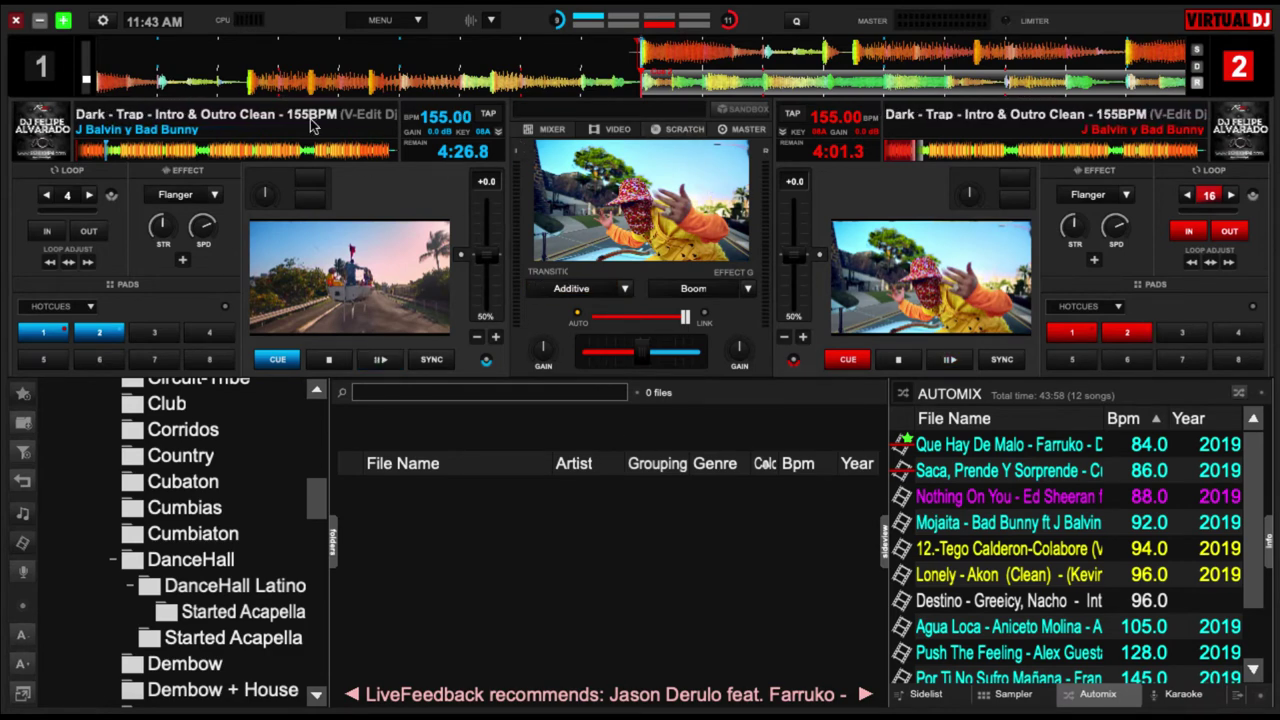
Step: Reopen the settings, check the audio configuration, and open the broadcast settings
{"action": "left_click", "coordinate": [102, 20]}
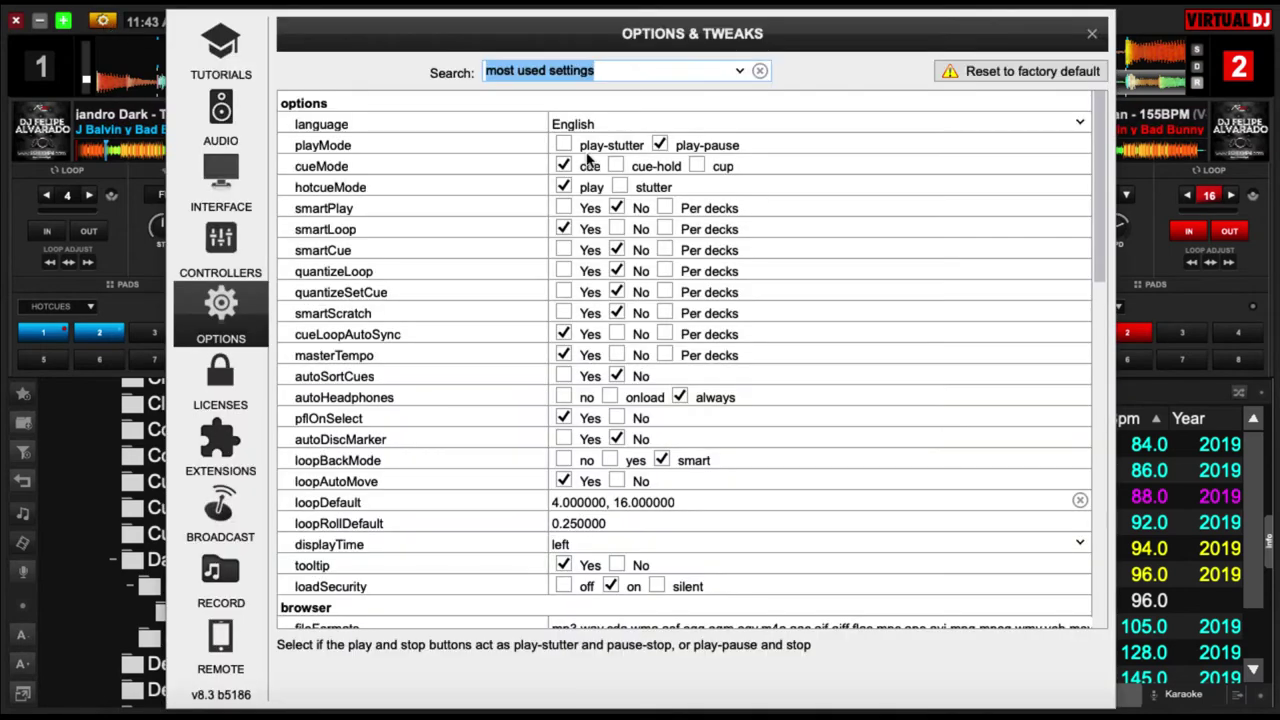
{"action": "left_click", "coordinate": [210, 140]}
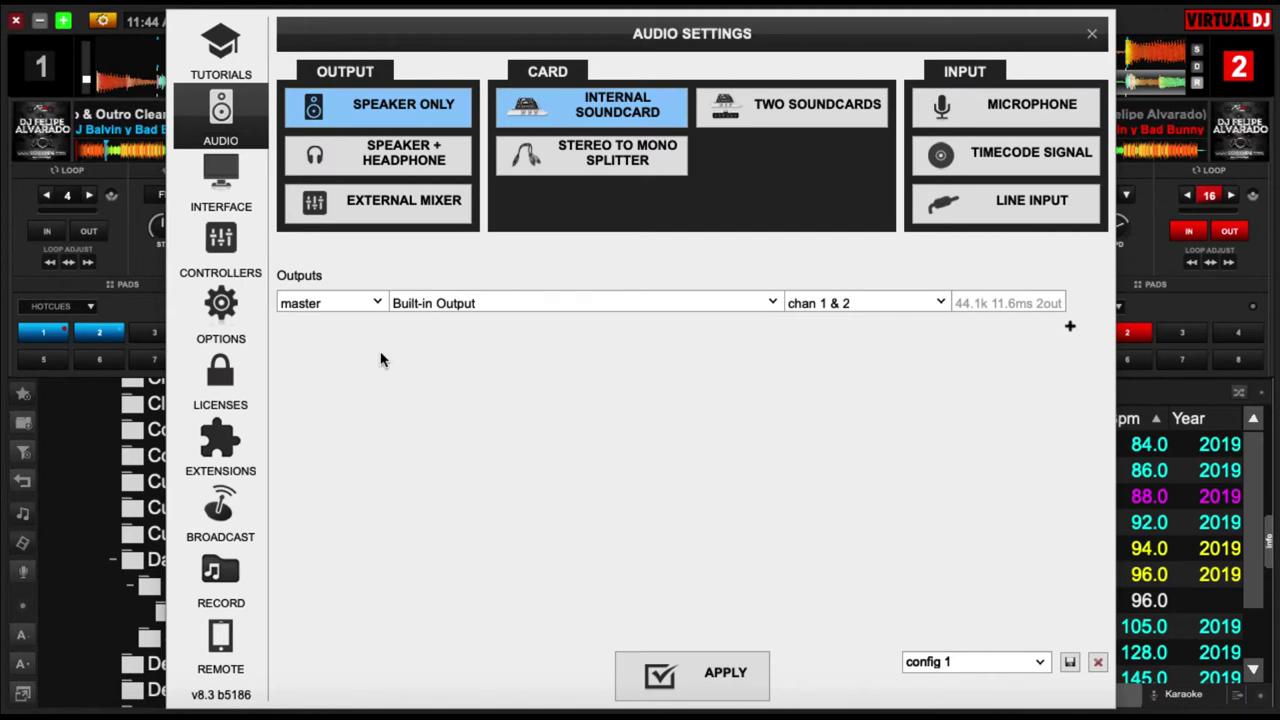
{"action": "left_click", "coordinate": [221, 310]}
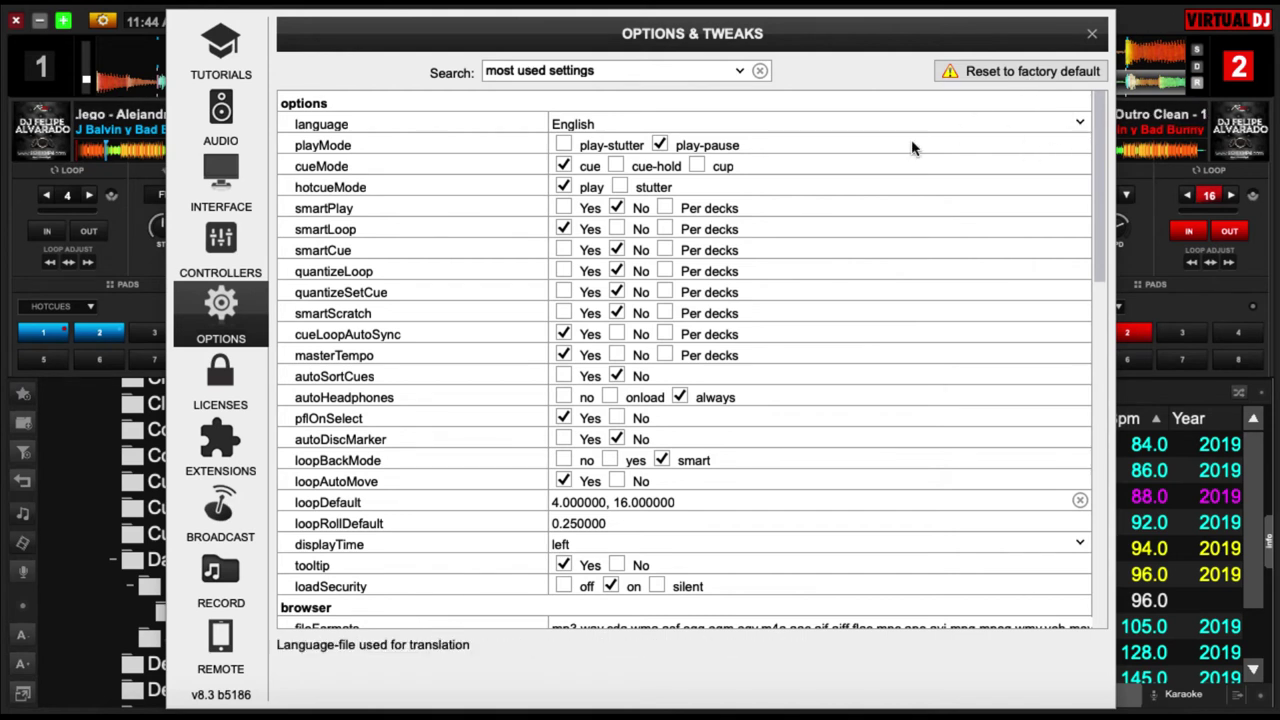
{"action": "left_click", "coordinate": [220, 512]}
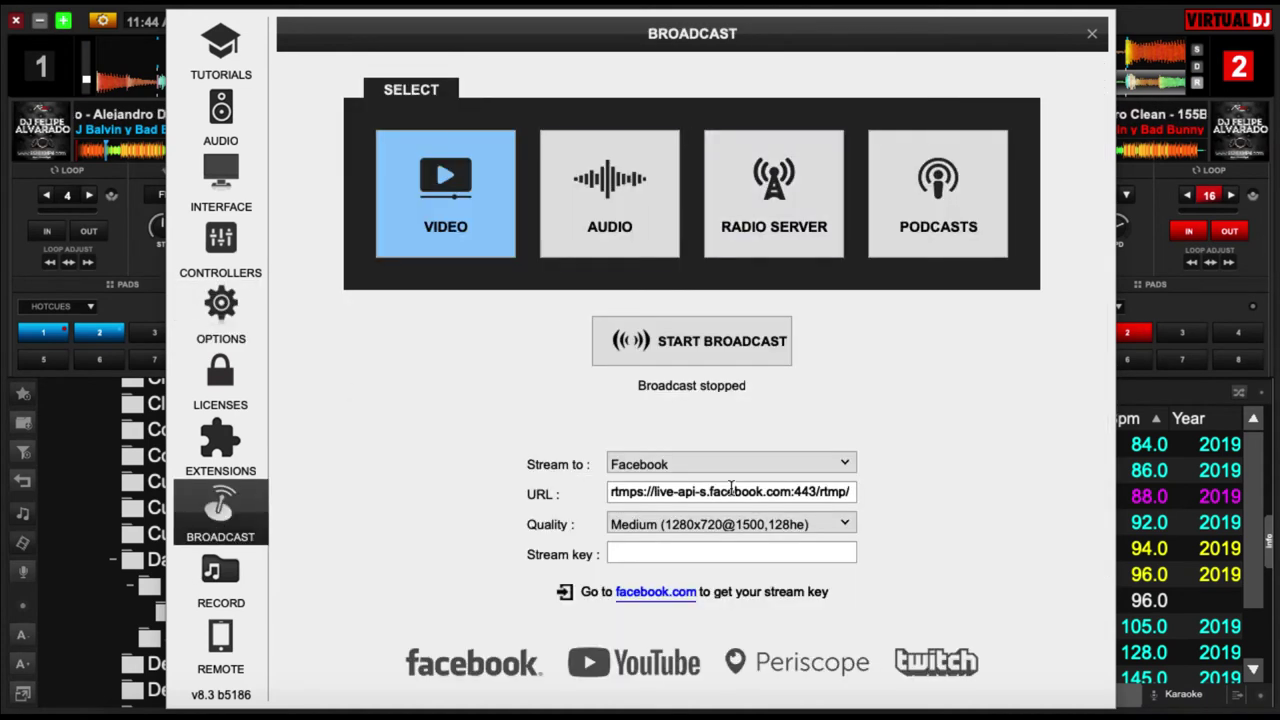
Step: Follow the facebook.com link for the stream key and create a new live stream on Facebook
{"action": "left_click", "coordinate": [640, 597]}
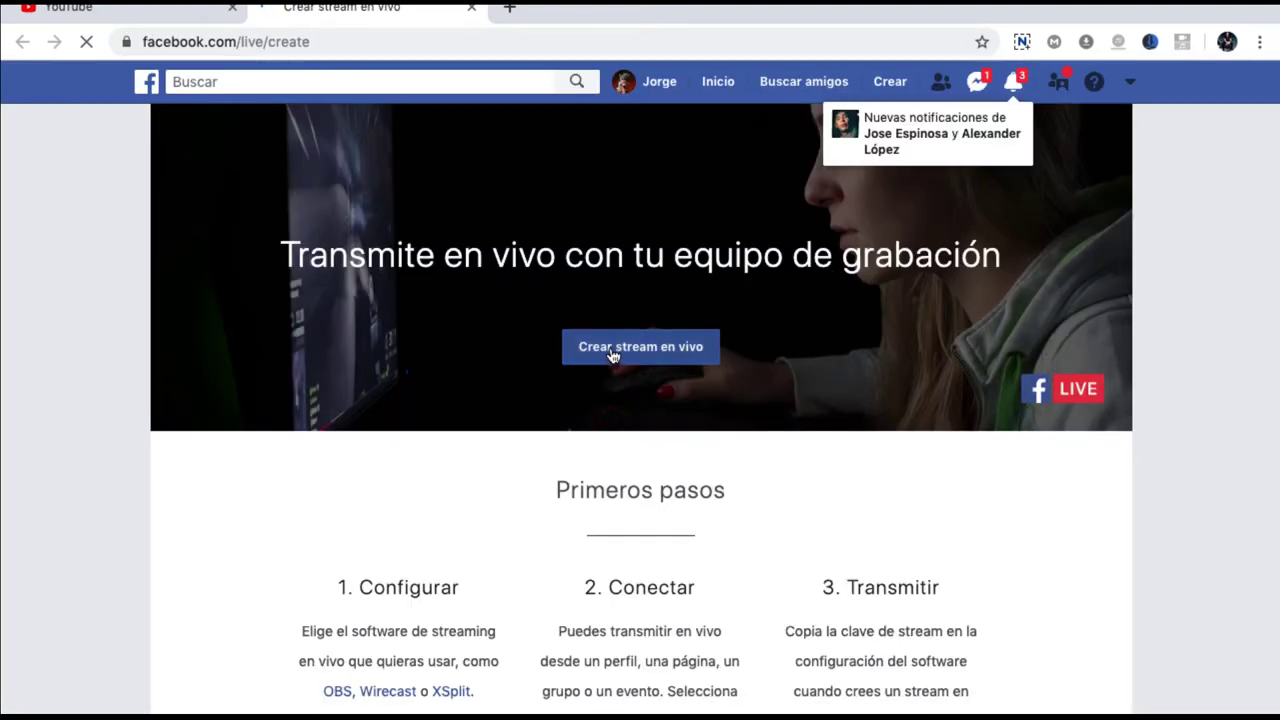
{"action": "left_click", "coordinate": [612, 354]}
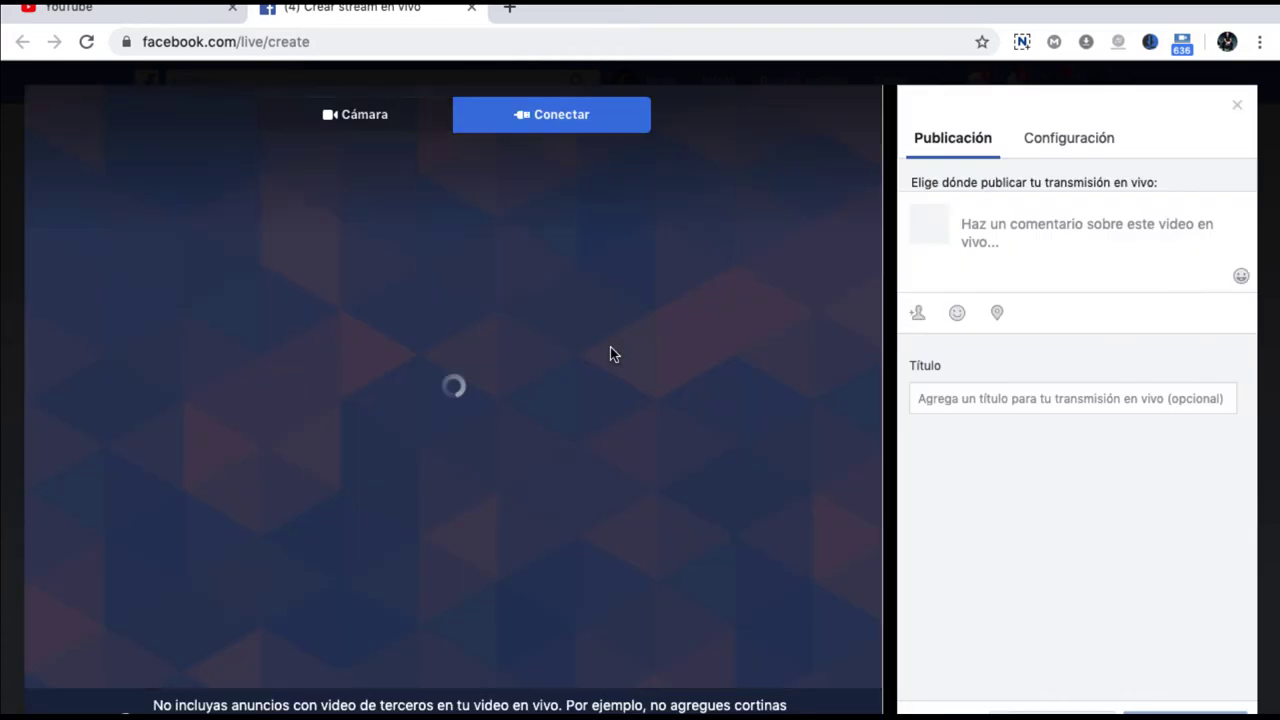
{"action": "scroll", "coordinate": [763, 420], "scroll_direction": "down", "scroll_amount": 1}
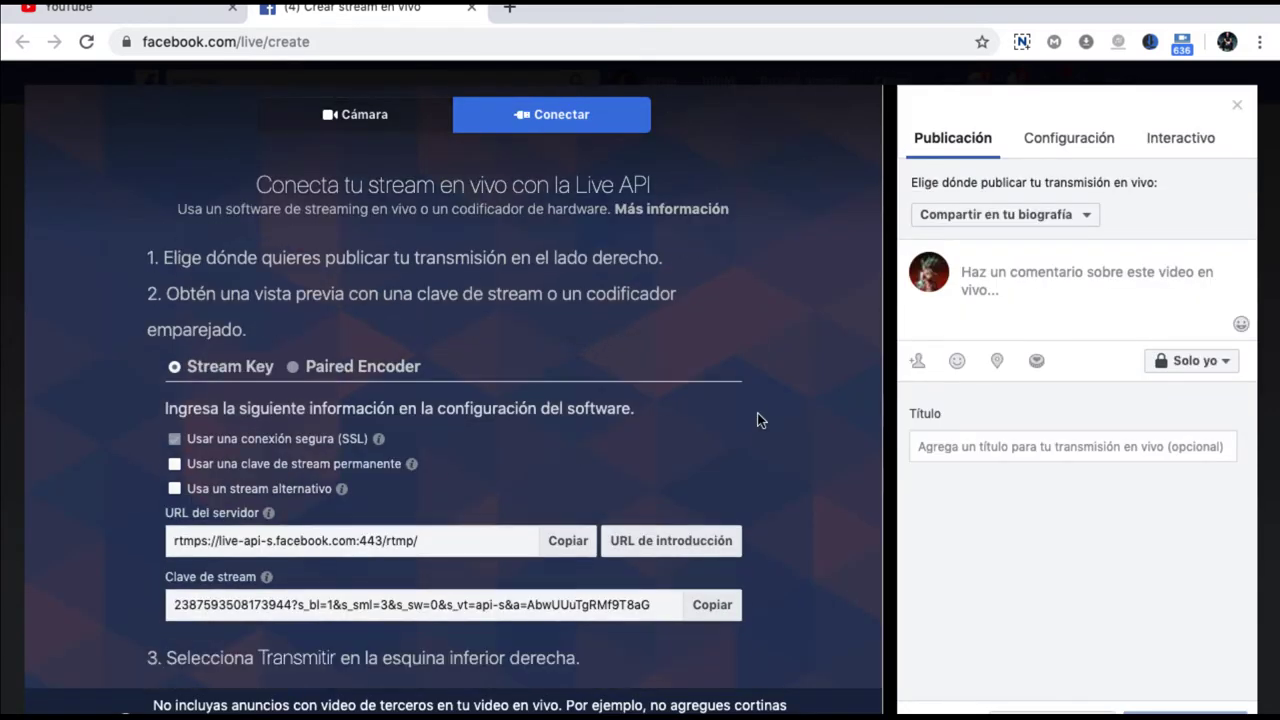
Step: Copy the server URL rtmps://live-api-s.facebook.com:443/rtmp/ from Facebook and paste it as VirtualDJ's broadcast URL
{"action": "left_click", "coordinate": [570, 542]}
{"action": "key", "text": "ctrl+Left"}
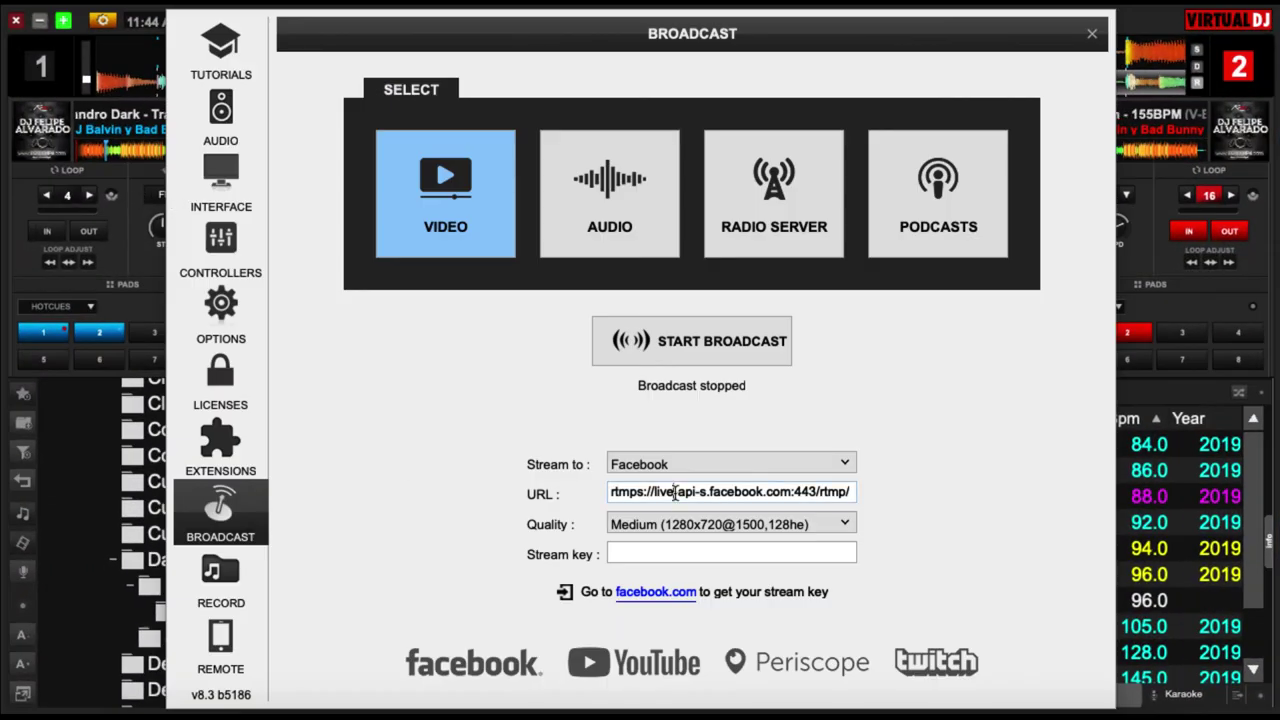
{"action": "triple_click", "coordinate": [625, 491]}
{"action": "key", "text": "ctrl+c"}
{"action": "right_click", "coordinate": [677, 499]}
{"action": "left_click", "coordinate": [695, 555]}
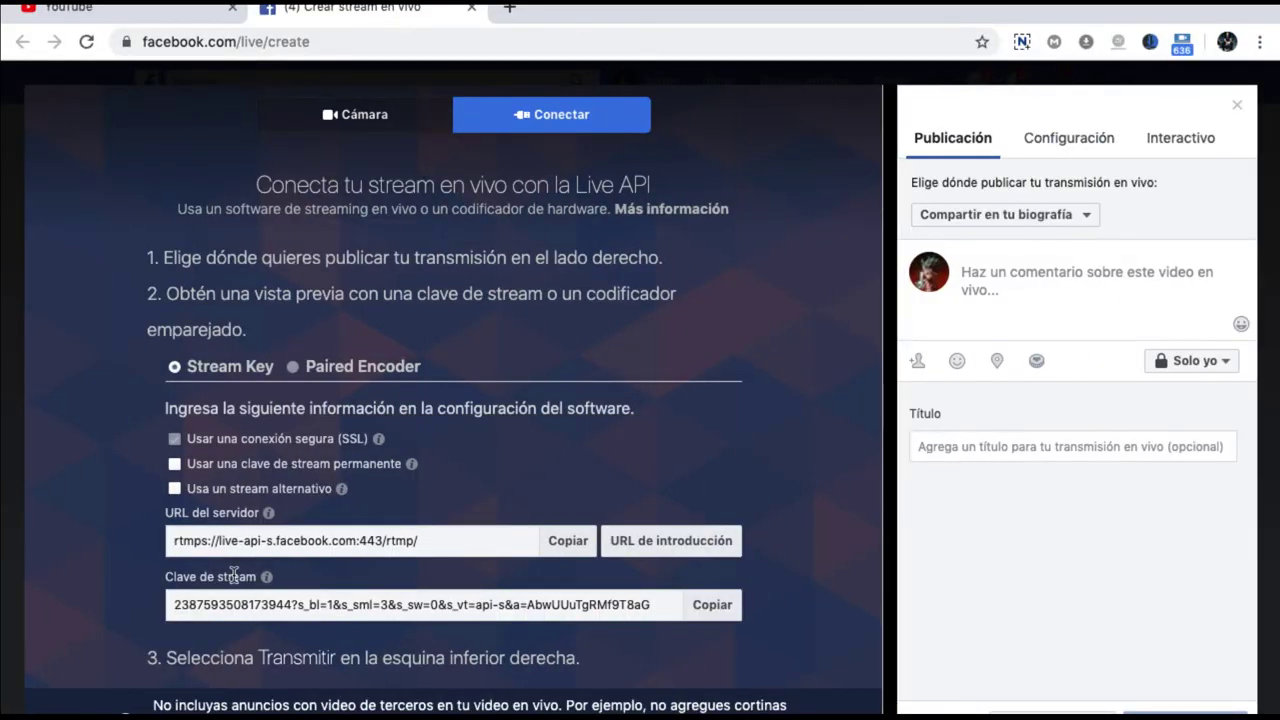
Step: Copy the stream key from the Facebook live page and paste it into VirtualDJ's stream key field
{"action": "left_click", "coordinate": [698, 610]}
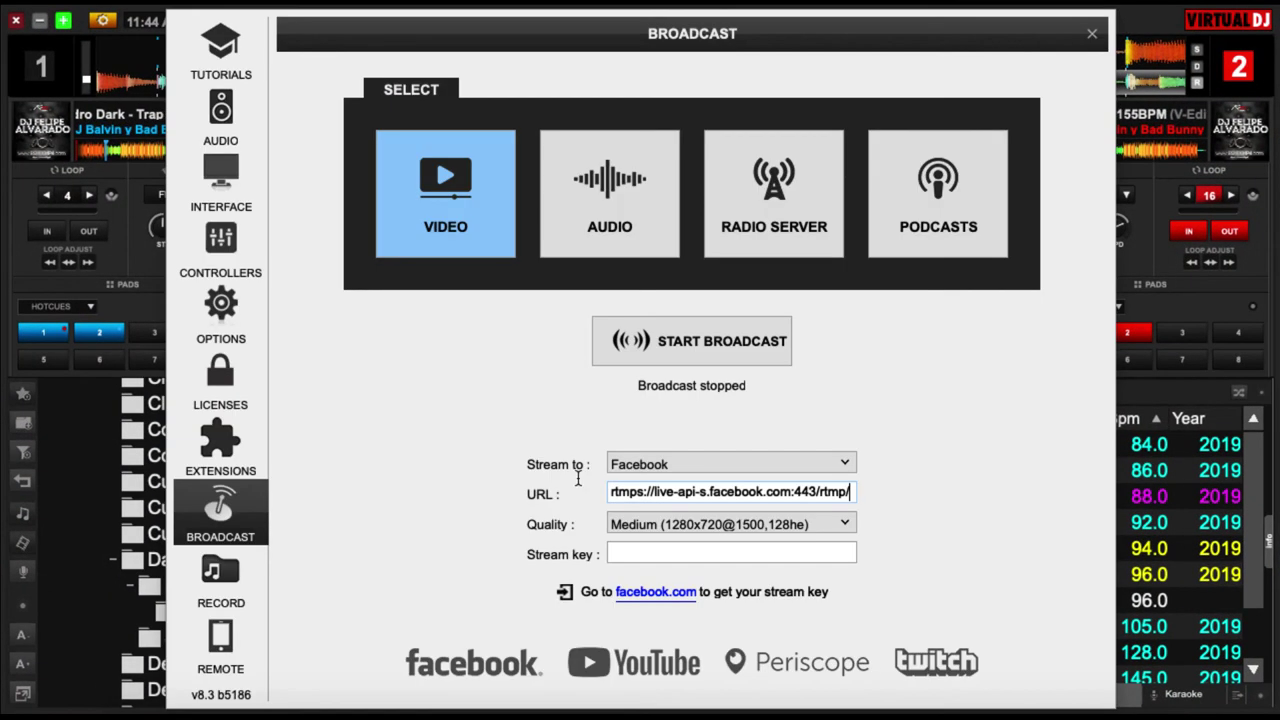
{"action": "left_click", "coordinate": [719, 553]}
{"action": "right_click", "coordinate": [719, 553]}
{"action": "left_click", "coordinate": [745, 568]}
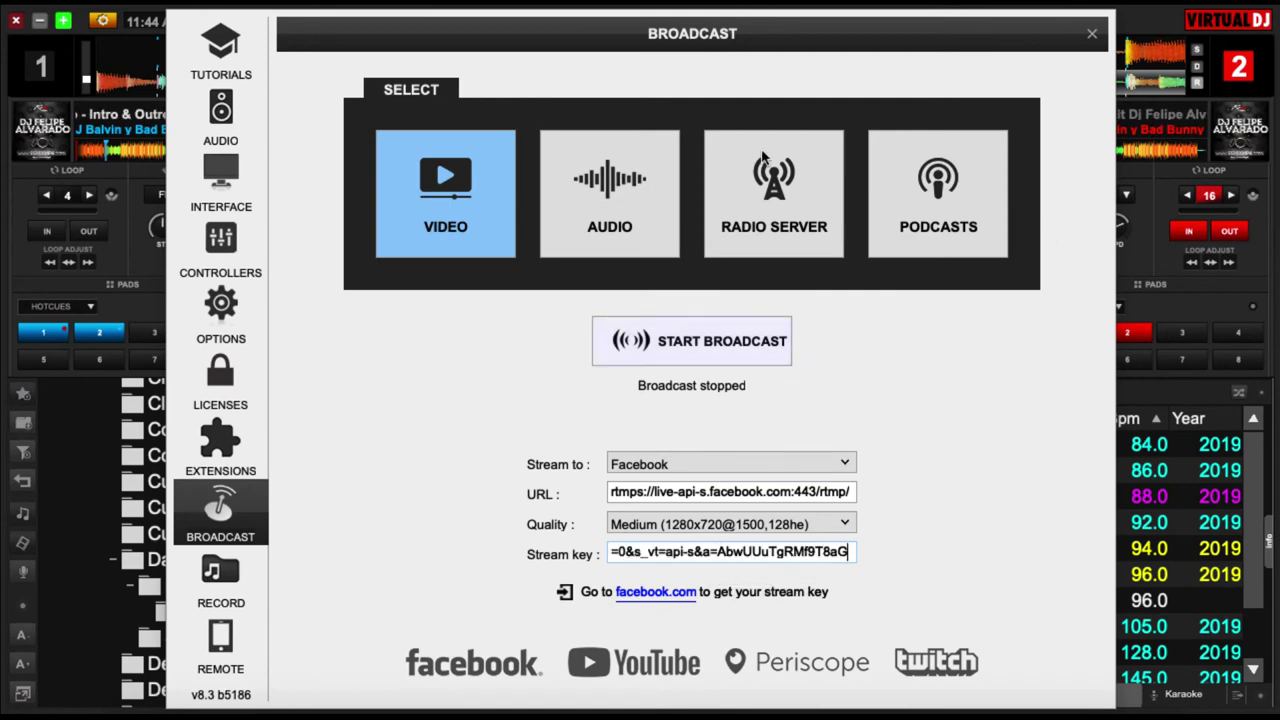
Step: Move the Broadcast window down off the decks and play the deck 2 track from near its beginning
{"action": "left_click_drag", "start_coordinate": [822, 35], "coordinate": [662, 245]}
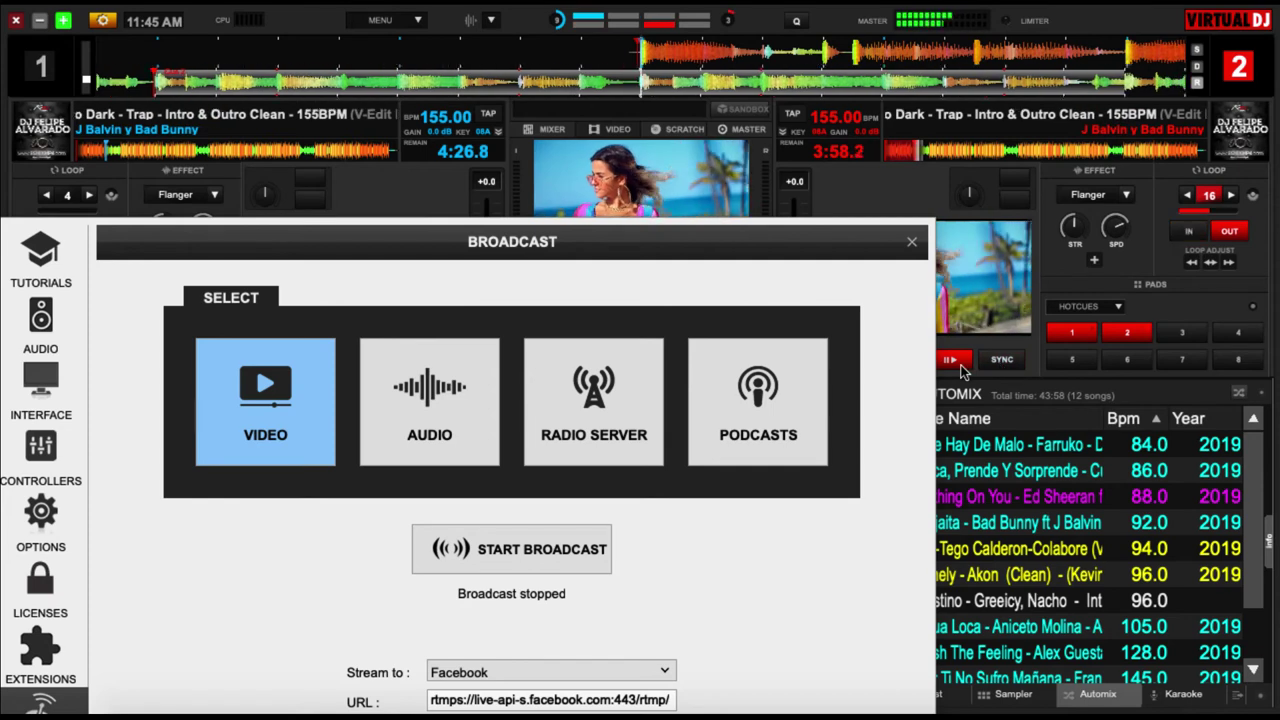
{"action": "left_click", "coordinate": [886, 158]}
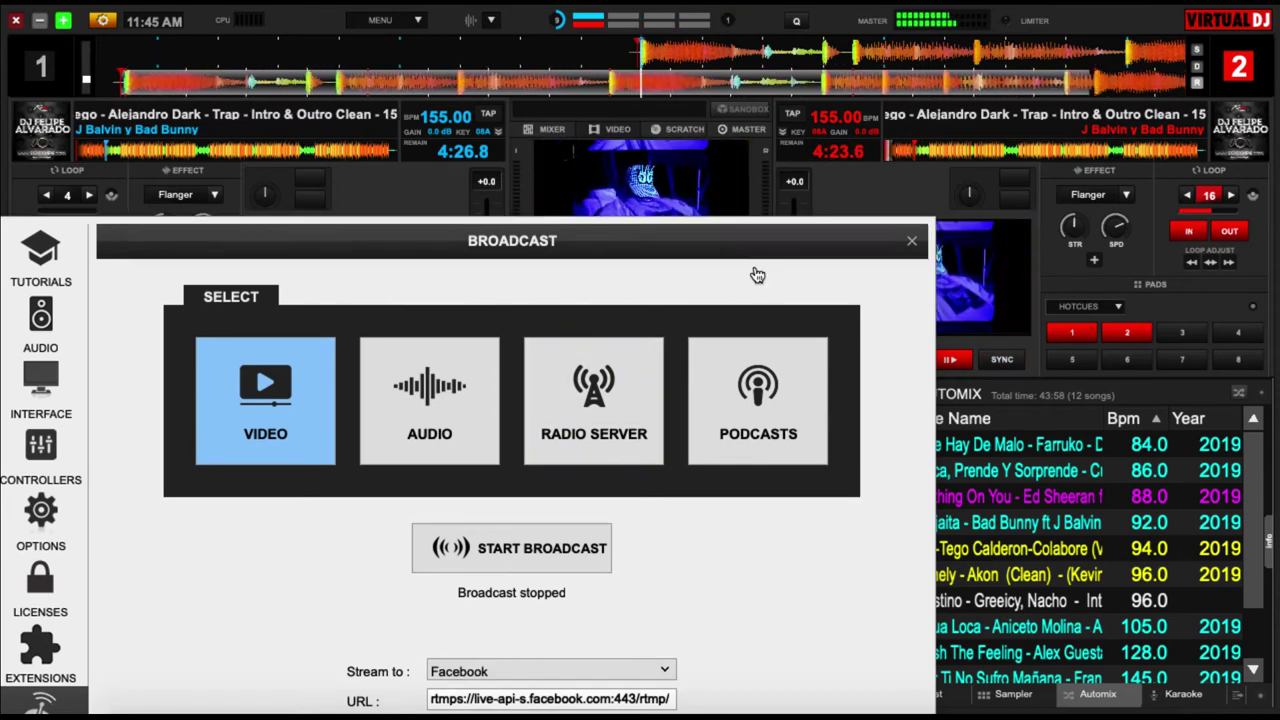
{"action": "left_click_drag", "start_coordinate": [755, 242], "coordinate": [809, 349]}
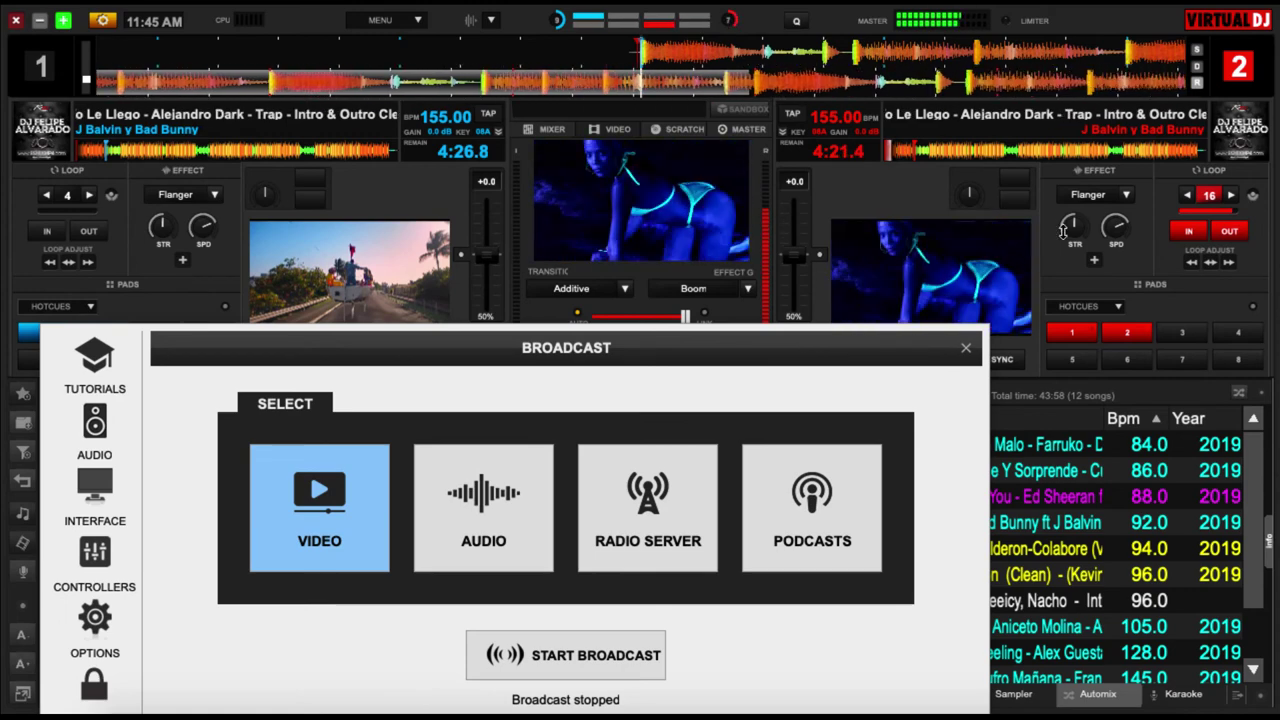
Step: Show the audio mixer and pull deck 2's volume fader all the way down
{"action": "left_click", "coordinate": [737, 133]}
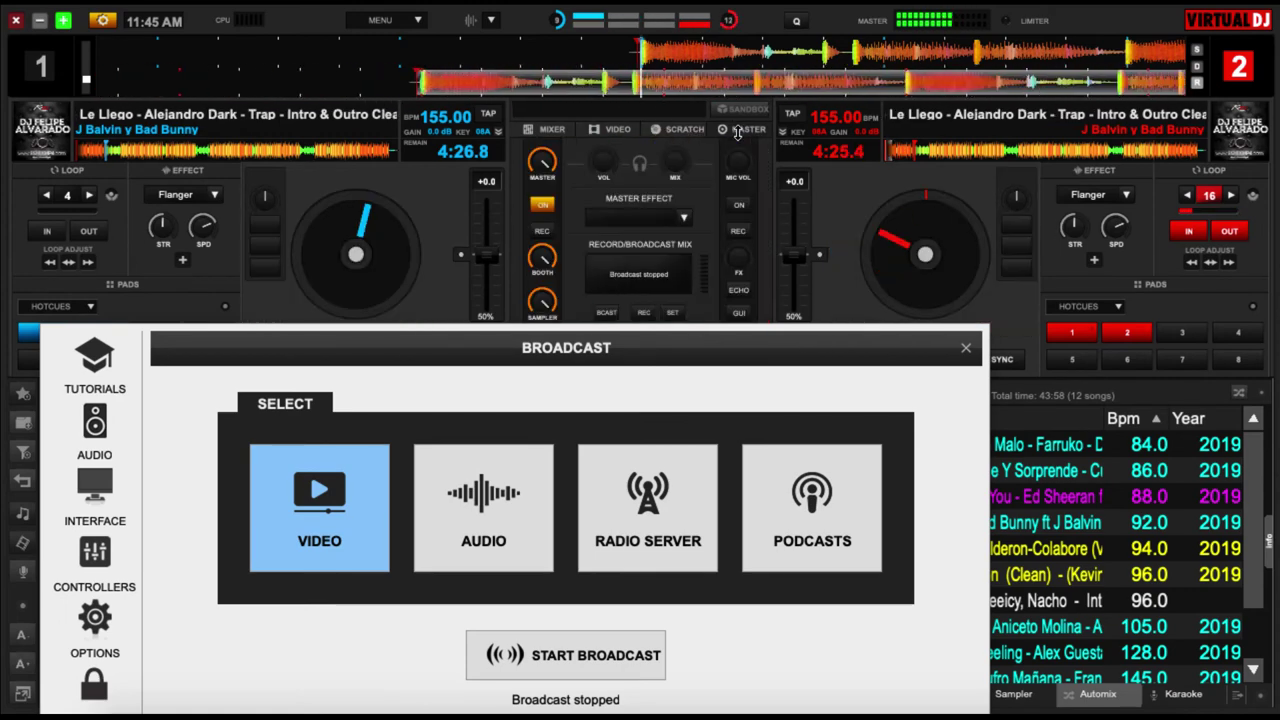
{"action": "left_click", "coordinate": [600, 133]}
{"action": "left_click", "coordinate": [553, 133]}
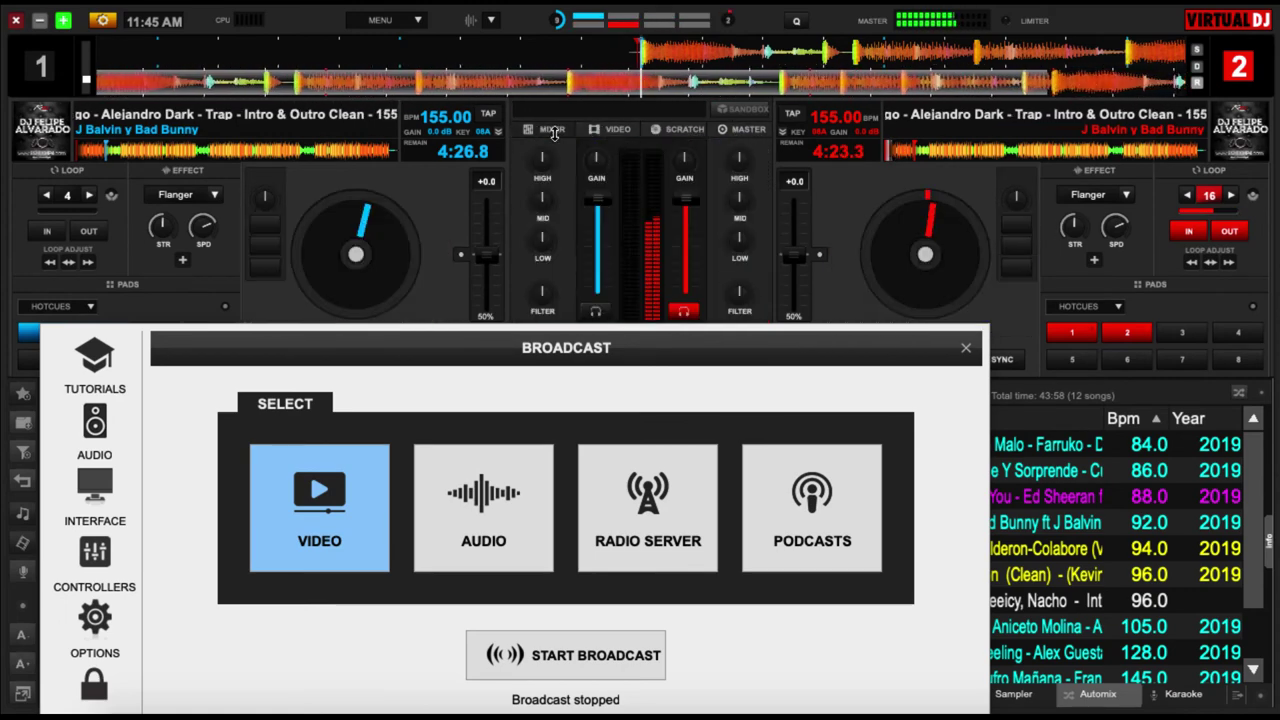
{"action": "left_click_drag", "start_coordinate": [706, 247], "coordinate": [706, 332]}
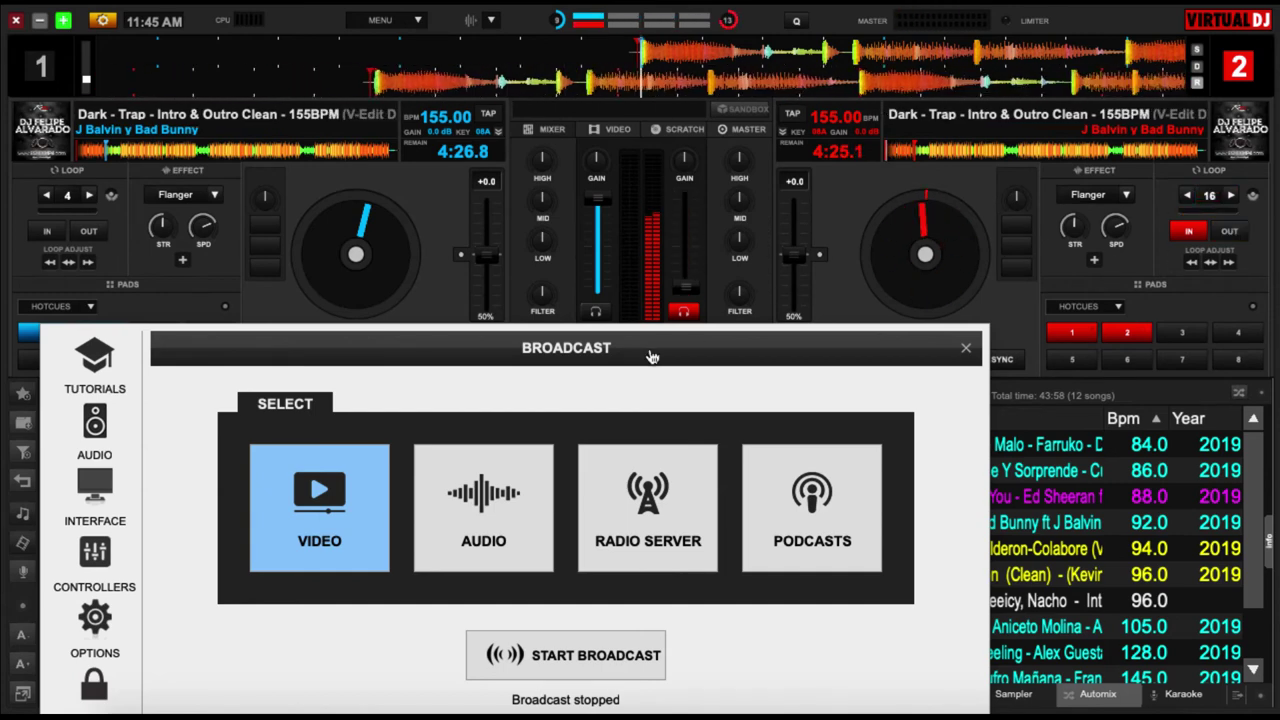
Step: Move the Broadcast window back up, start the video broadcast to Facebook, and return to the Facebook live page
{"action": "left_click_drag", "start_coordinate": [651, 350], "coordinate": [692, 42]}
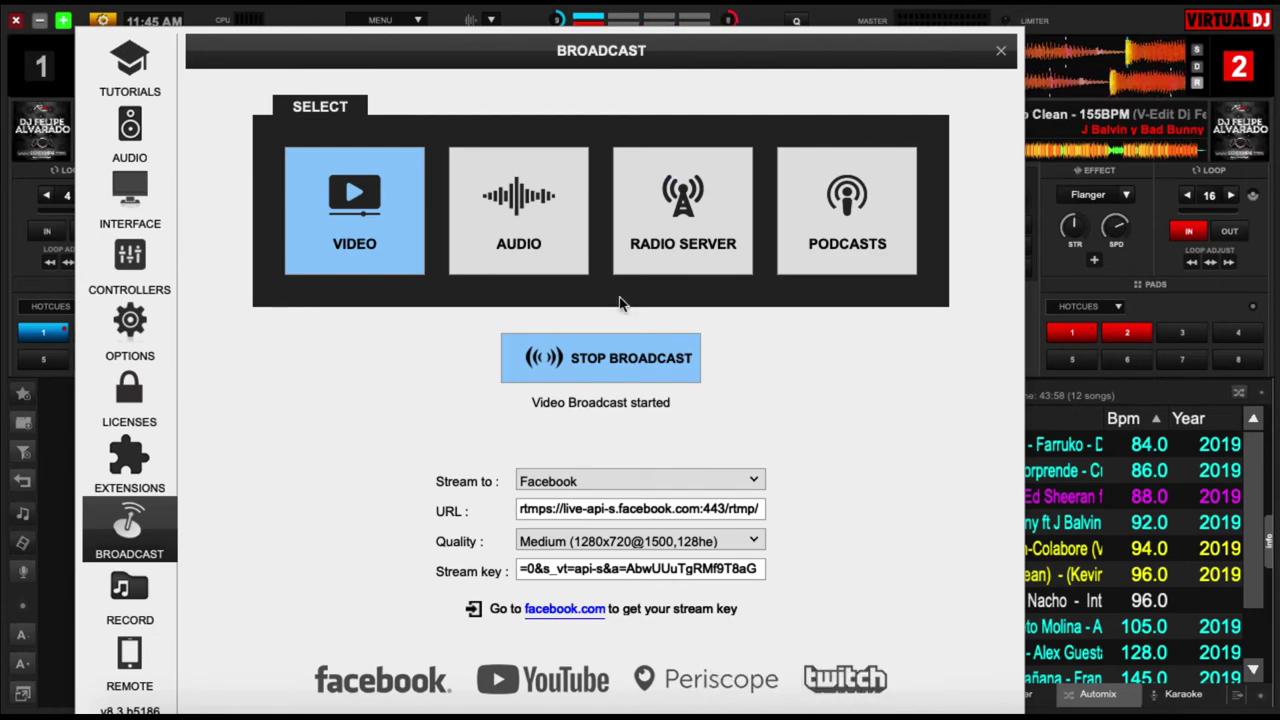
{"action": "left_click", "coordinate": [877, 712]}
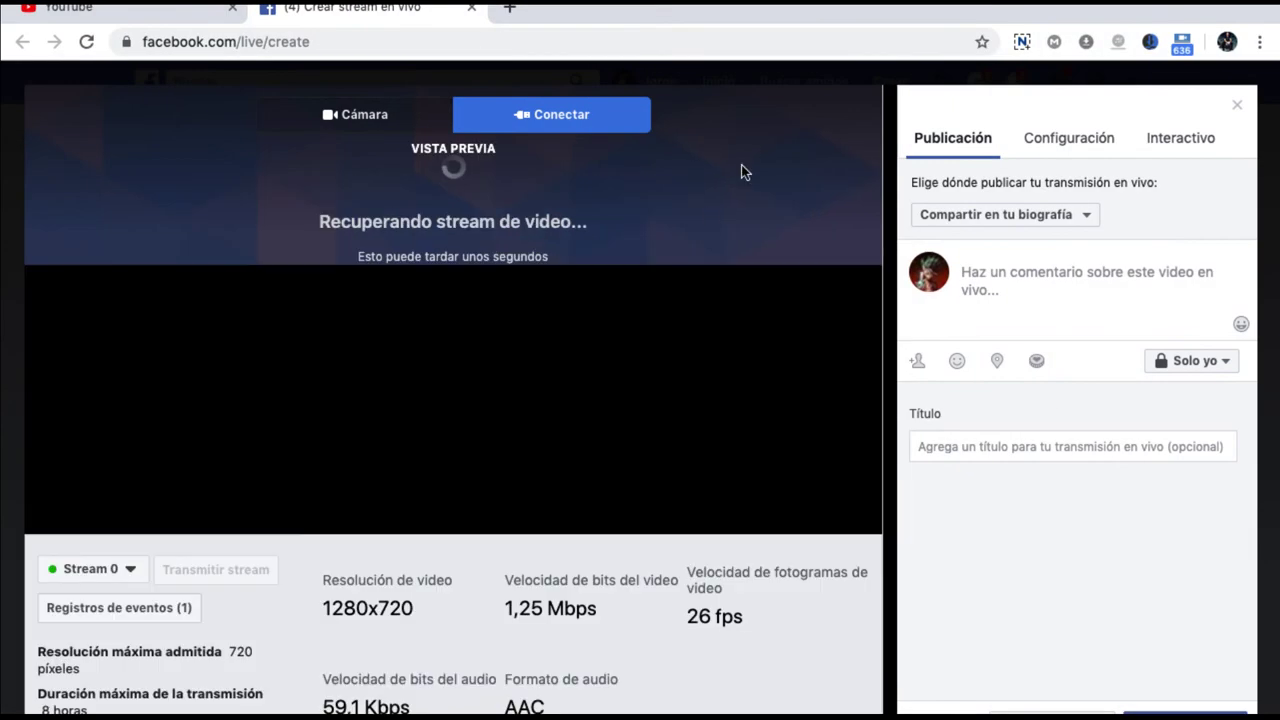